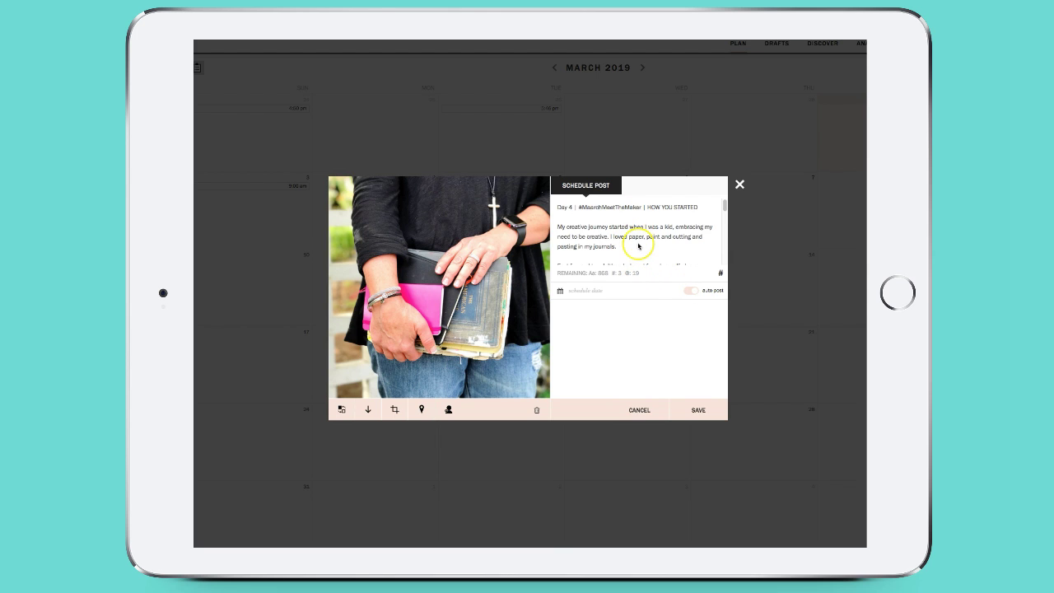
- Select and copy the caption's first line 'Day 4 | #MarchMeetTheMaker | HOW YOU STARTED'
drag(726, 210, 724, 204)
drag(557, 208, 684, 208)
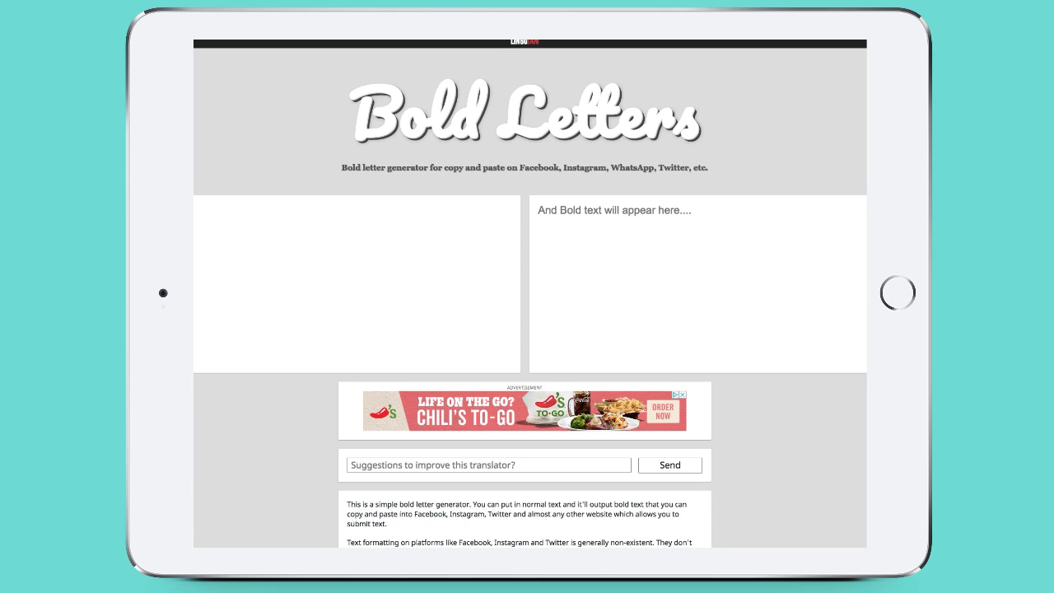
- Paste the Day 4 headline into Bold Letters and select its small-caps version from the outputs
text(Day 4 | #MarchMeetTheMaker | HOW YOU STARTED)
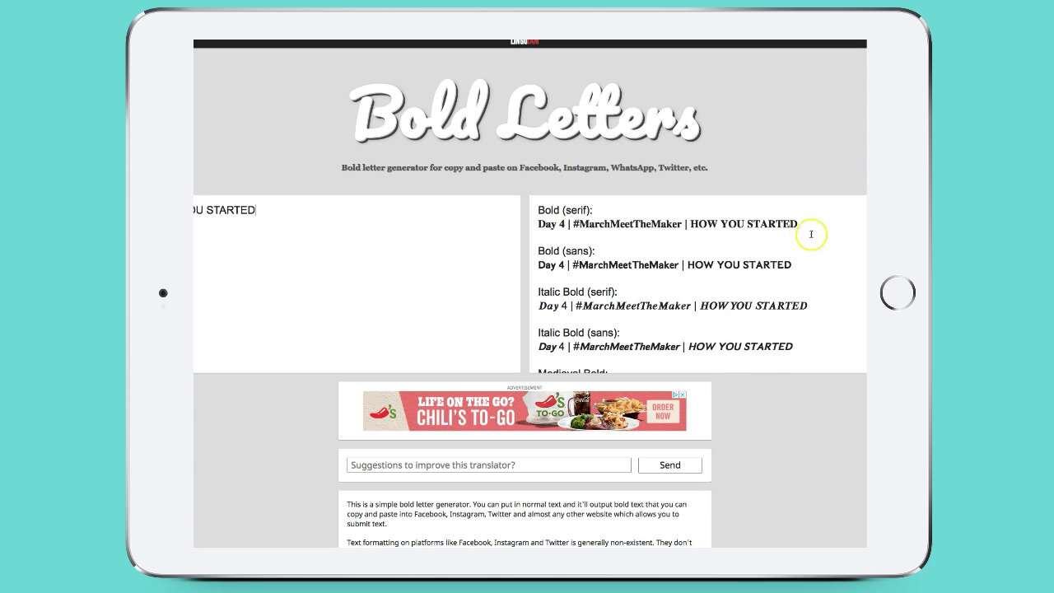
scroll(820, 250, down, 3)
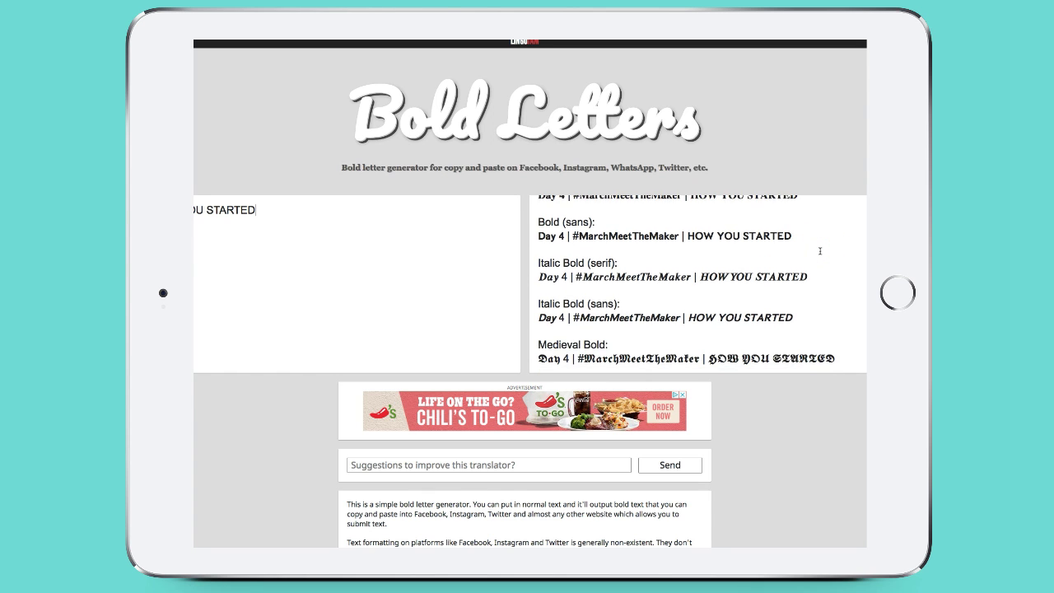
scroll(820, 250, down, 8)
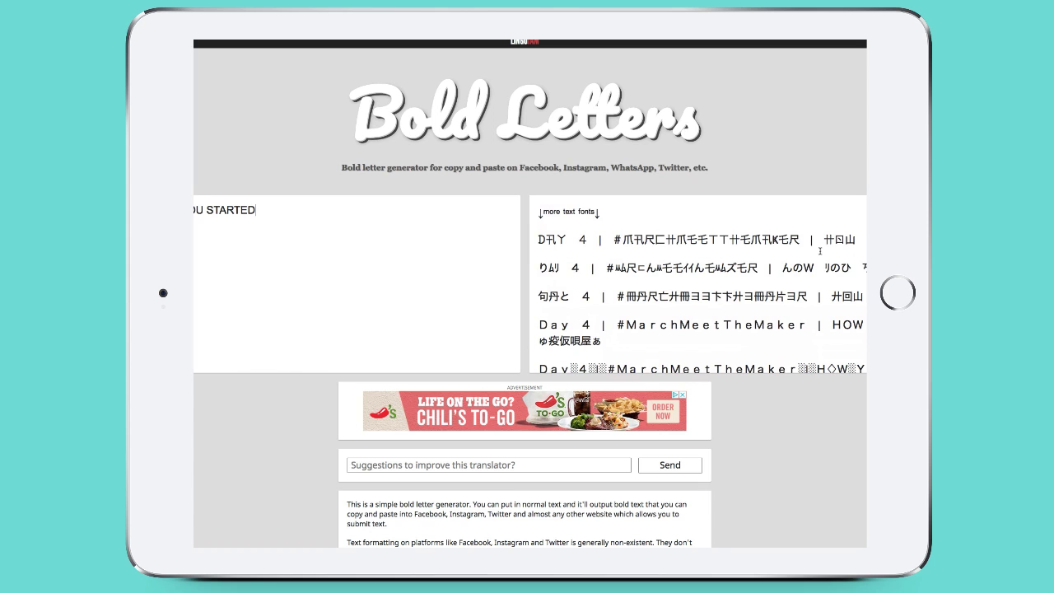
scroll(820, 250, down, 1)
scroll(820, 251, down, 3)
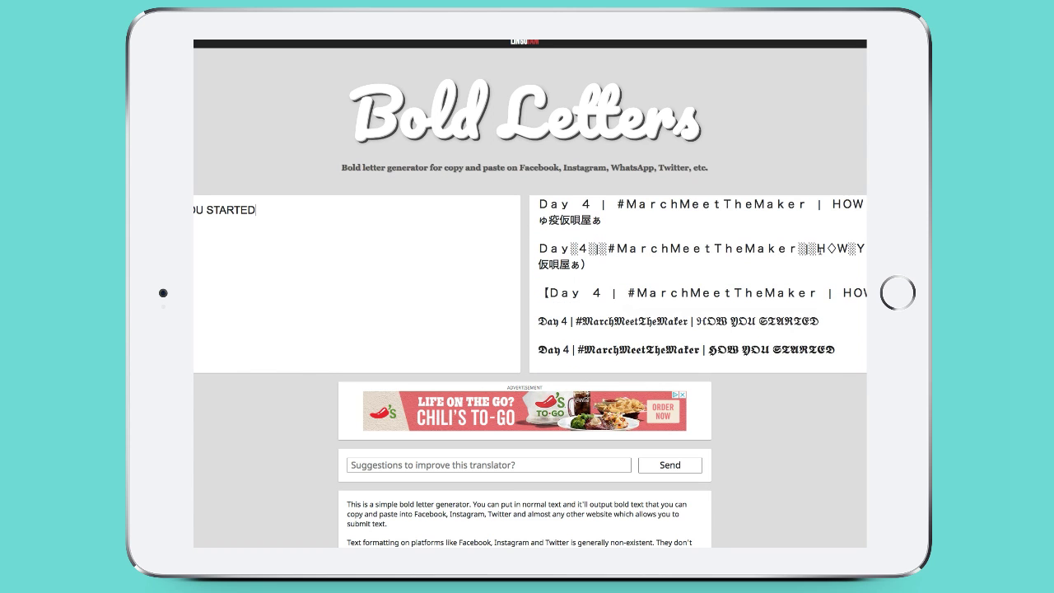
scroll(703, 287, down, 5)
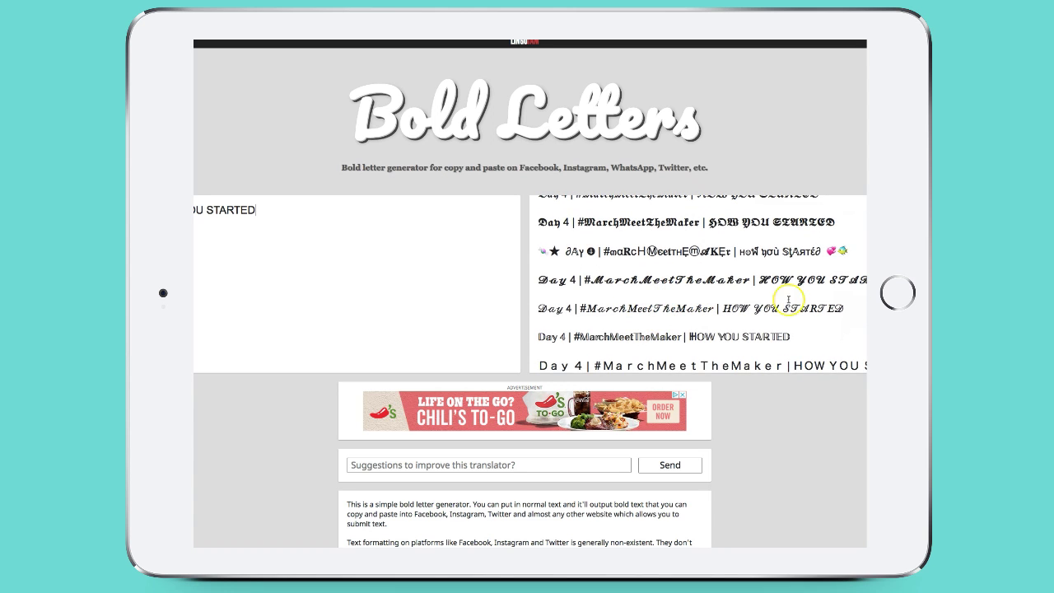
scroll(838, 305, down, 4)
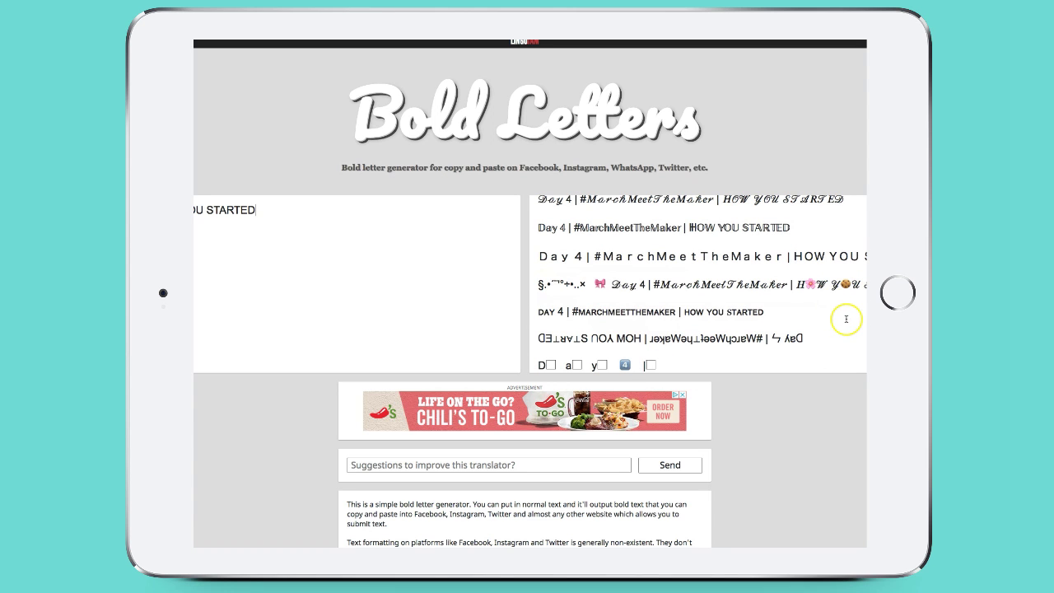
scroll(736, 336, down, 1)
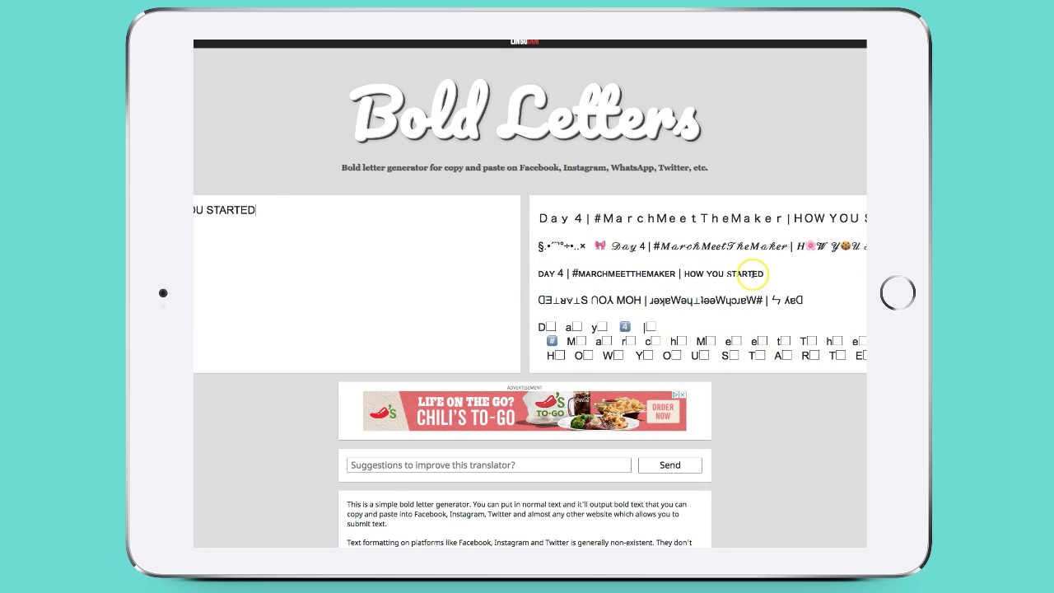
drag(764, 278, 535, 278)
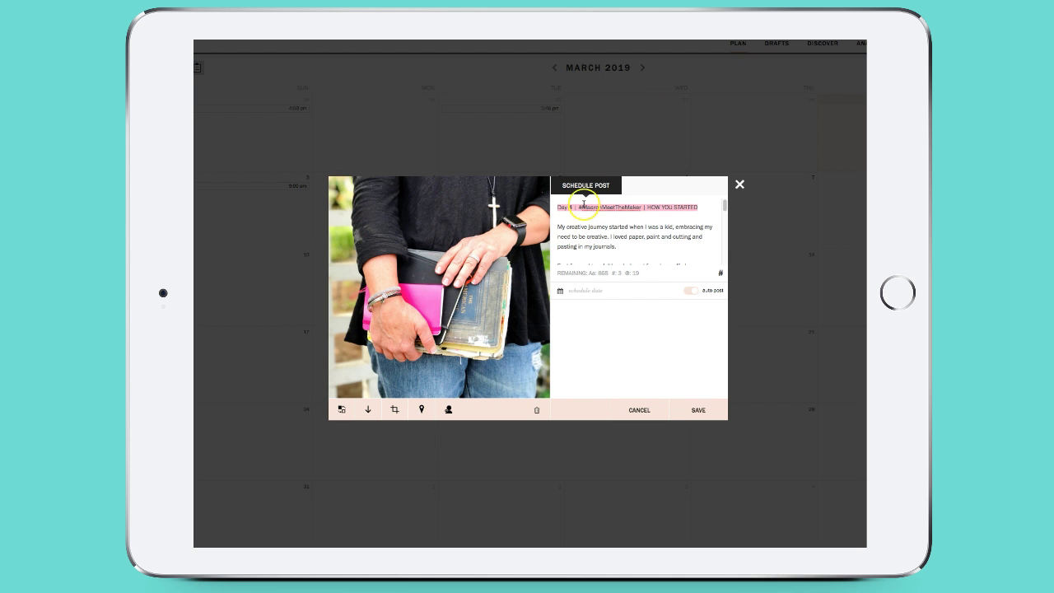
- Put the small-caps DAY 4 headline in place of the caption's first line
click(694, 206)
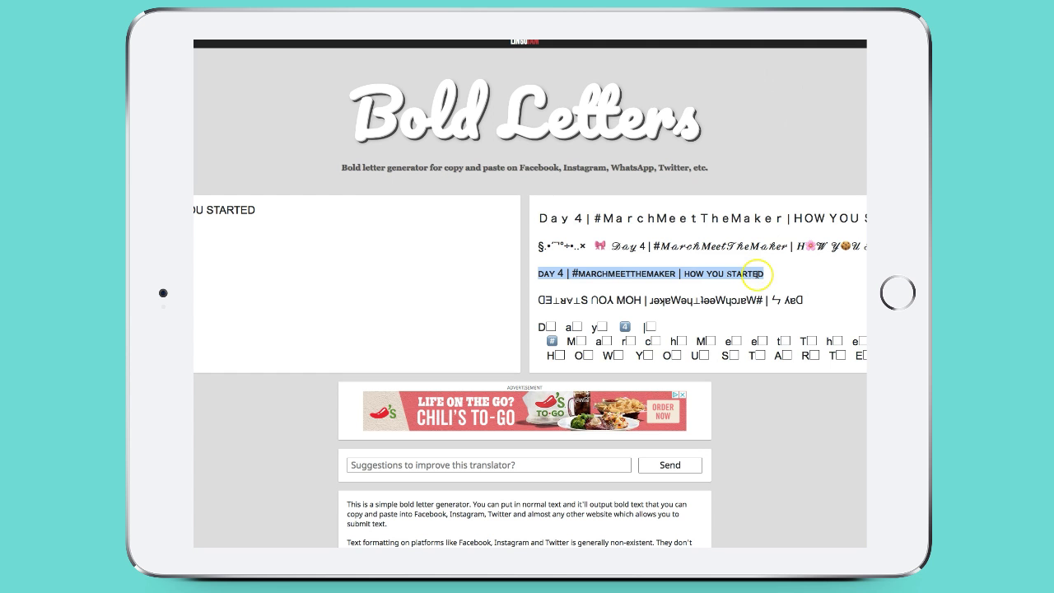
scroll(725, 272, up, 10)
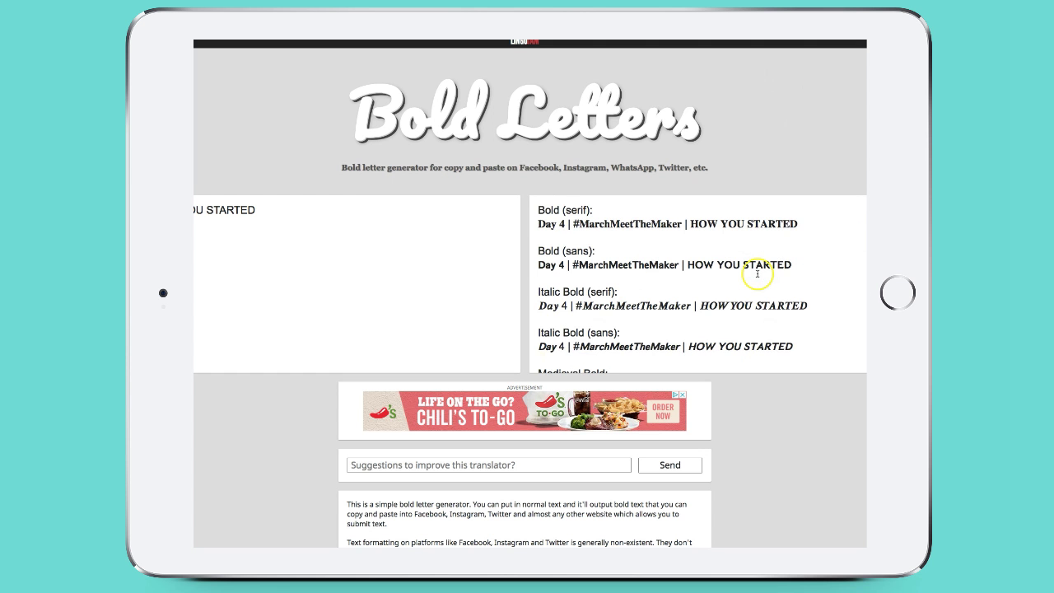
- Replace the caption's small-caps headline with the Bold (sans) version
drag(790, 264, 536, 266)
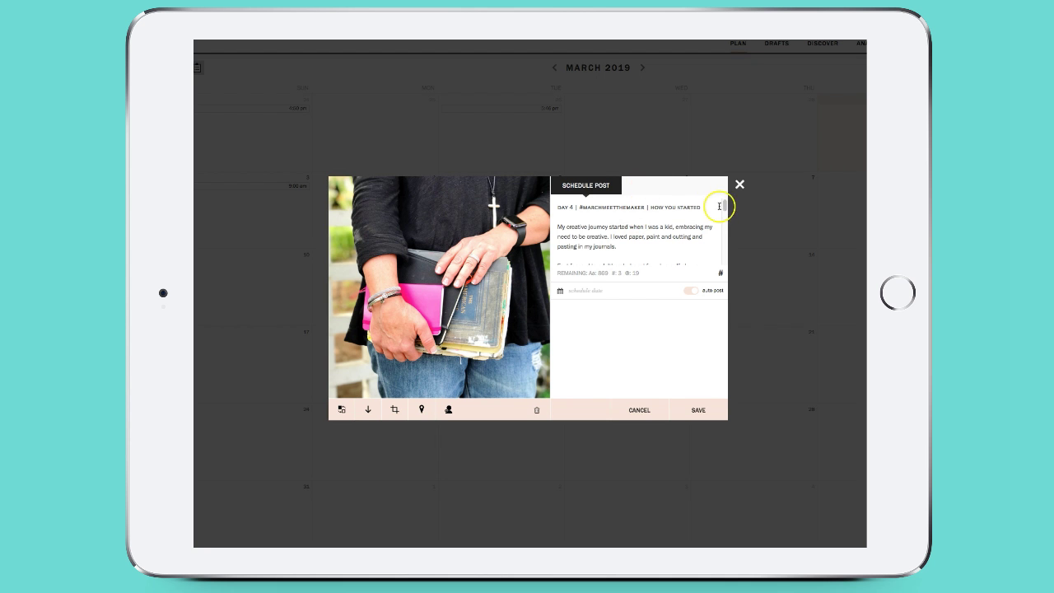
click(705, 207)
drag(571, 213, 552, 209)
click(619, 237)
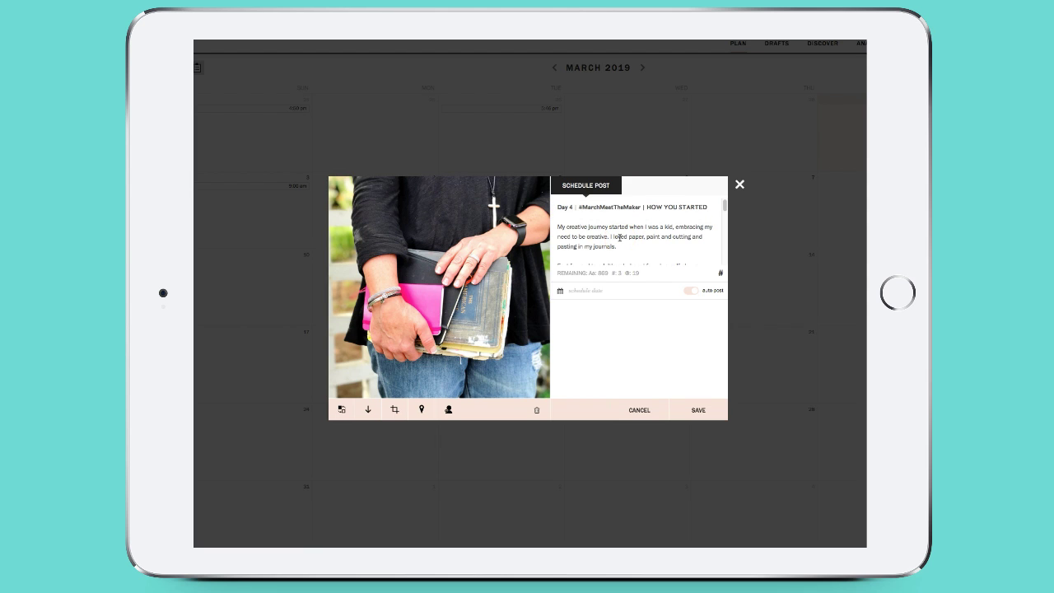
- Select and copy 'Maker's Tech U' from the caption's last paragraph
click(674, 234)
scroll(674, 234, down, 5)
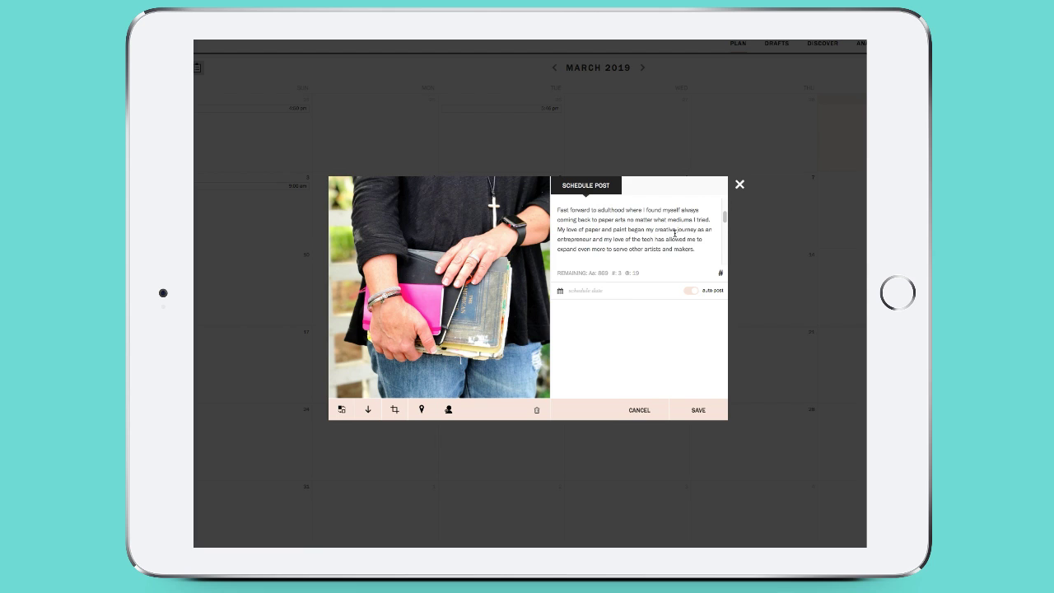
scroll(674, 233, down, 3)
click(615, 240)
click(690, 231)
drag(677, 232, 575, 242)
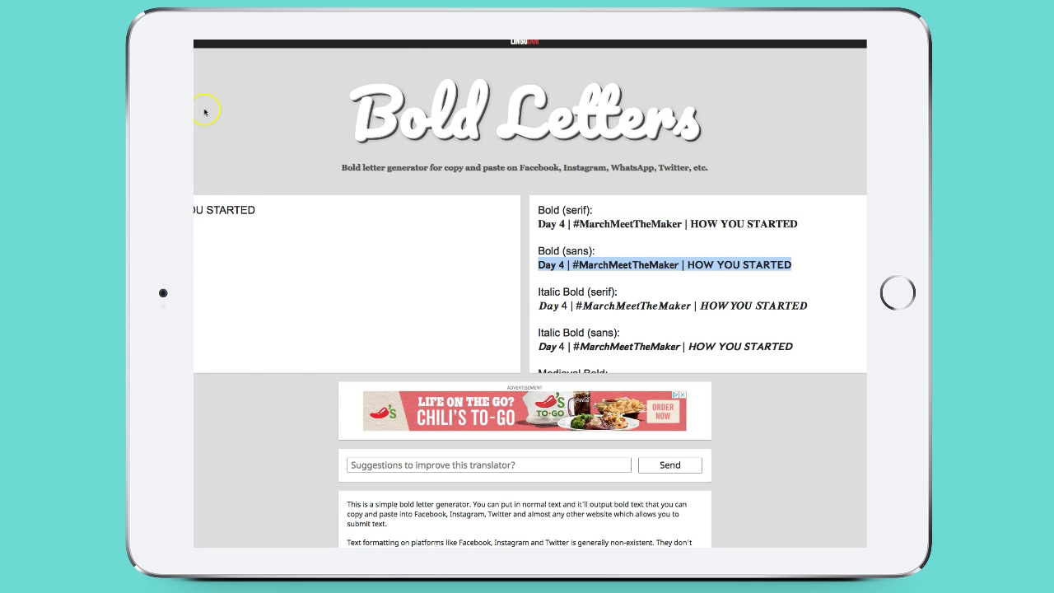
click(277, 219)
- Replace the converter input with Maker's Tech U and select its letter-spaced 'M a k e r ' s T e c h U' version
key(ctrl+a)
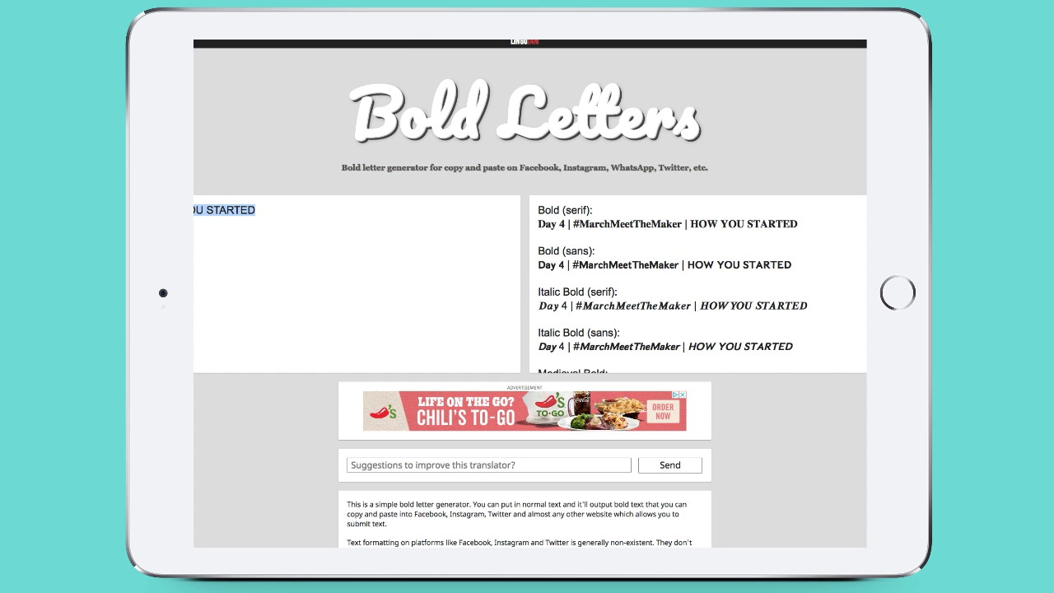
text(Maker's Tech U)
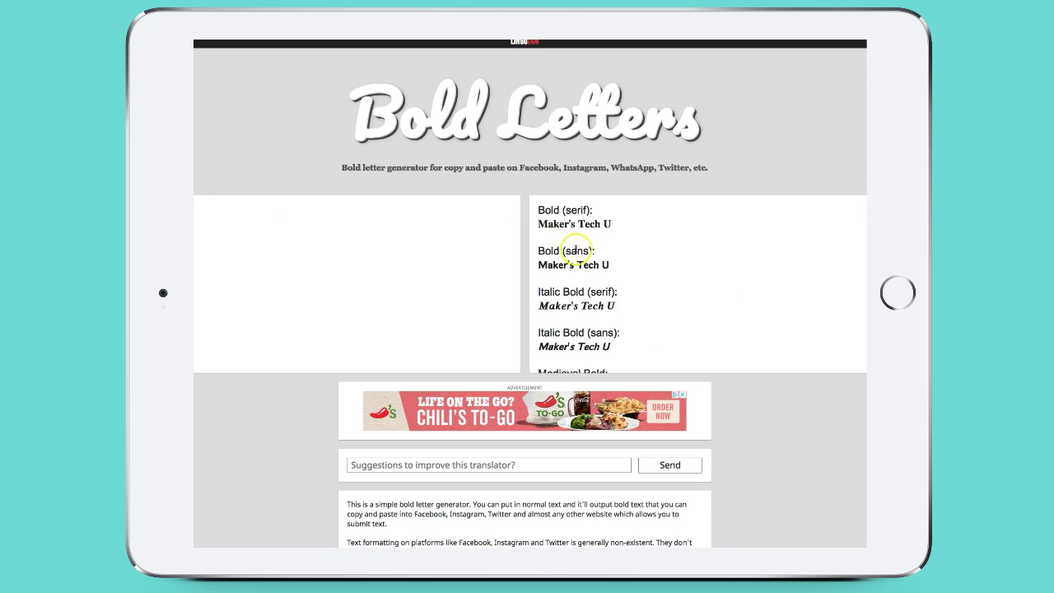
scroll(630, 274, down, 3)
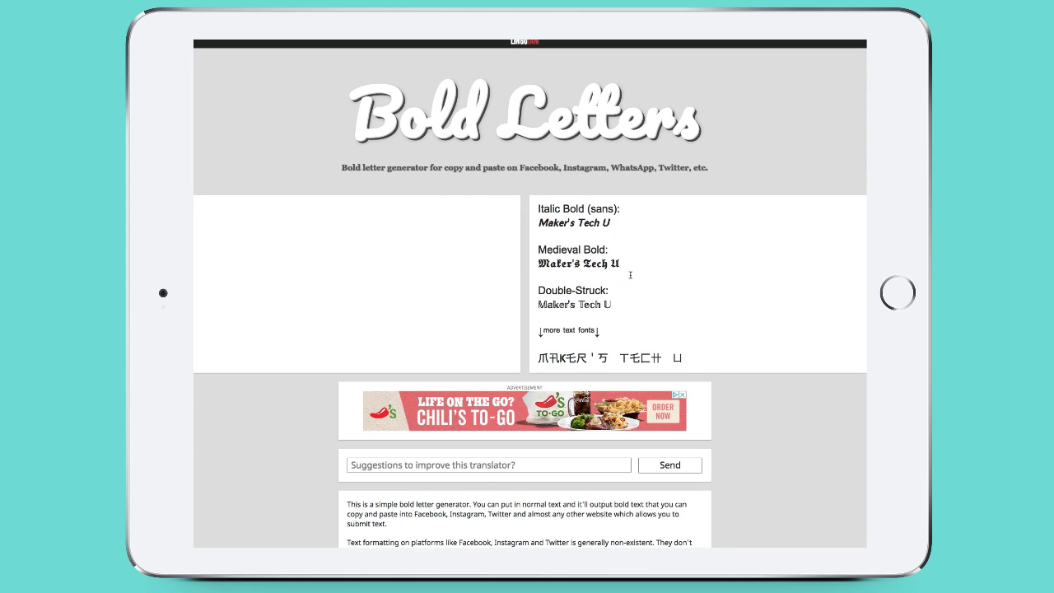
scroll(630, 274, down, 3)
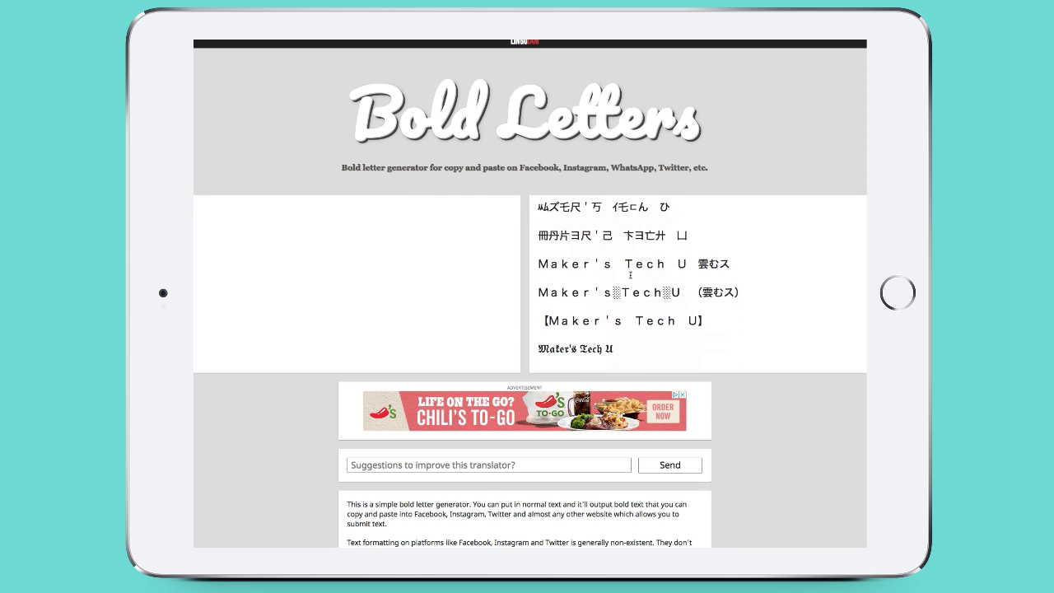
scroll(630, 274, down, 1)
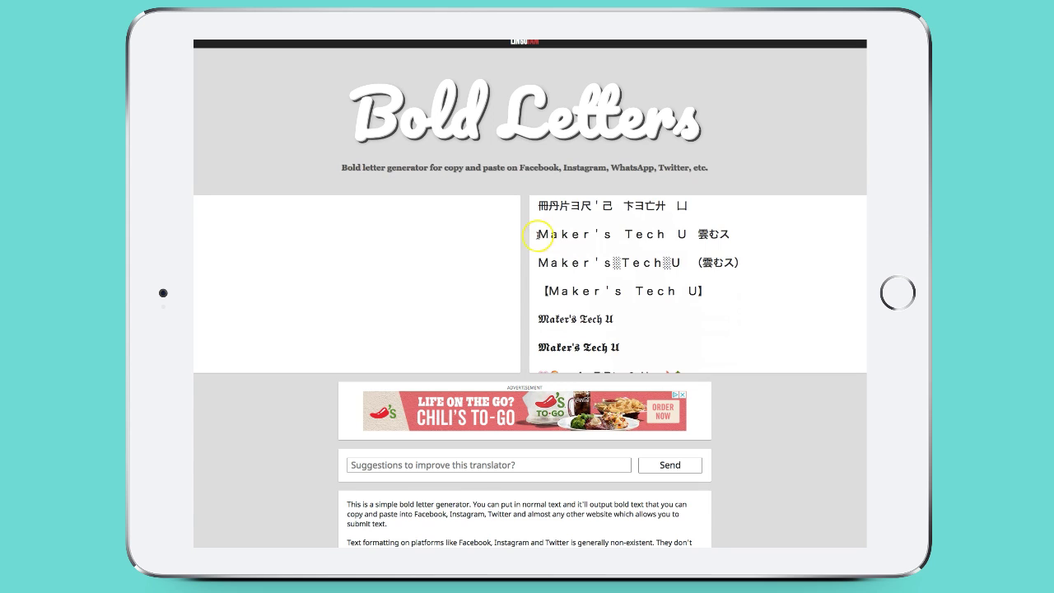
scroll(723, 310, down, 4)
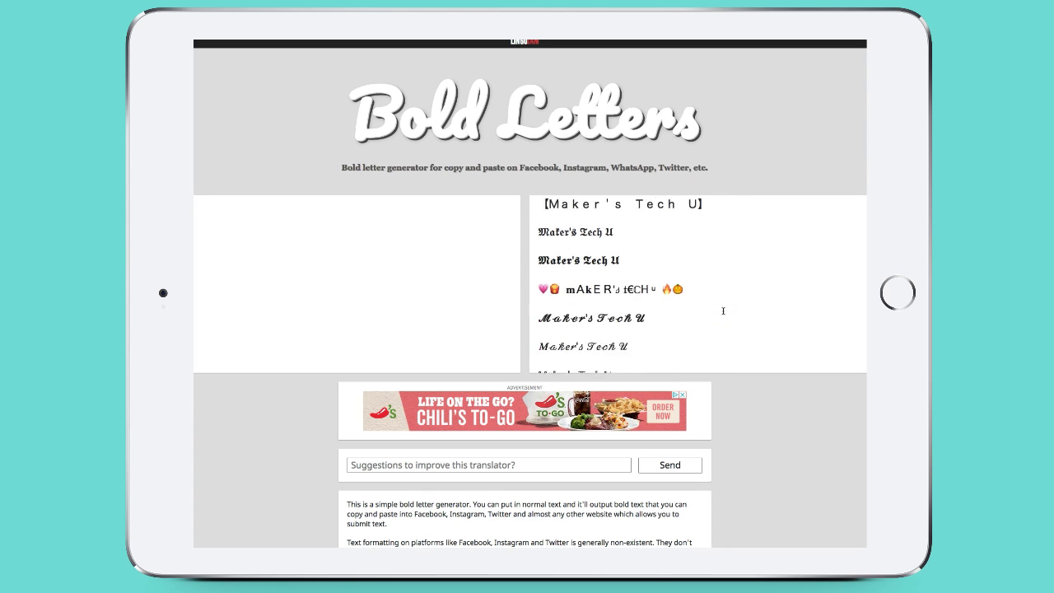
scroll(723, 311, down, 2)
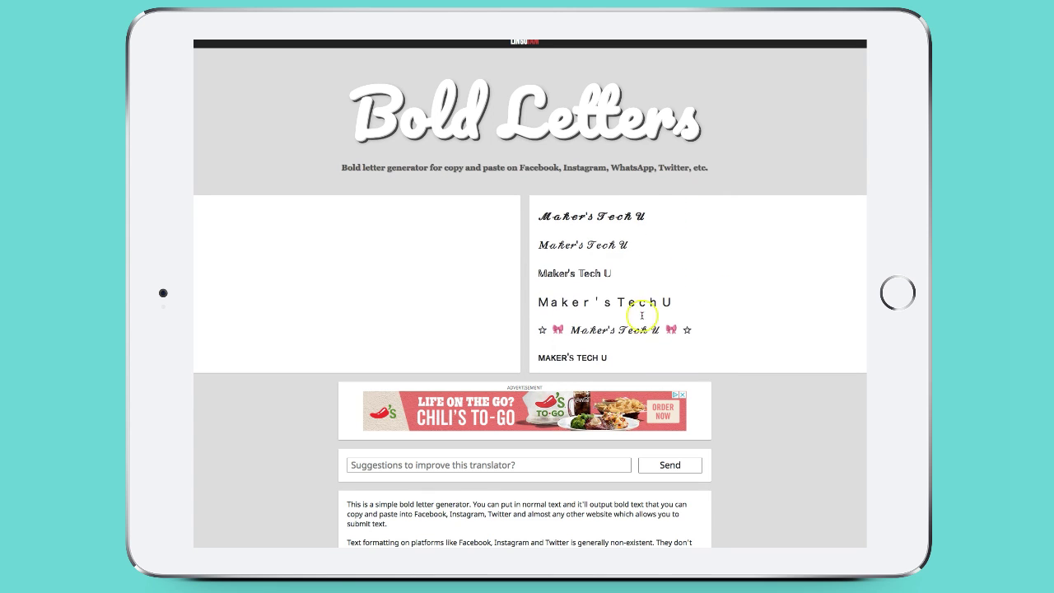
scroll(741, 316, down, 4)
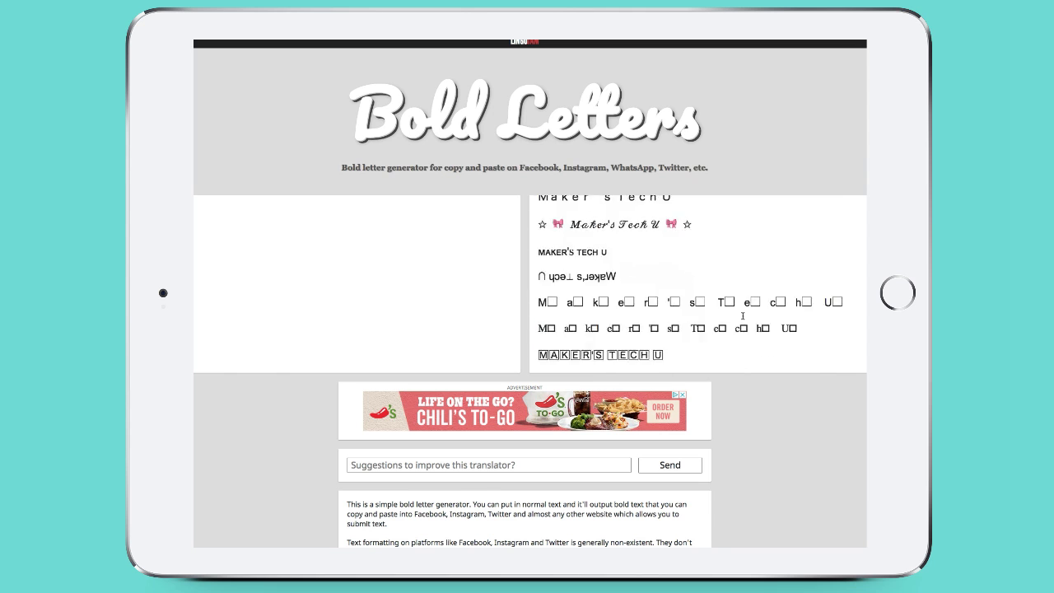
scroll(742, 315, down, 4)
scroll(742, 316, down, 10)
scroll(742, 316, up, 1)
drag(675, 259, 519, 260)
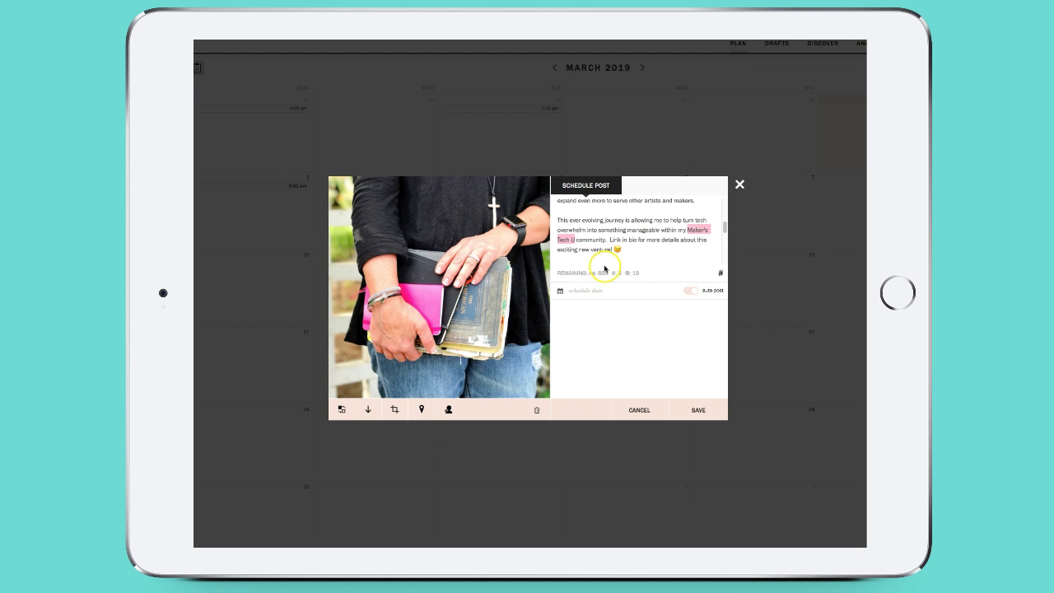
- Paste the letter-spaced Maker's Tech U into the caption, then pick the Bold (sans) version instead
text(M a k e r ' s T e c h U)
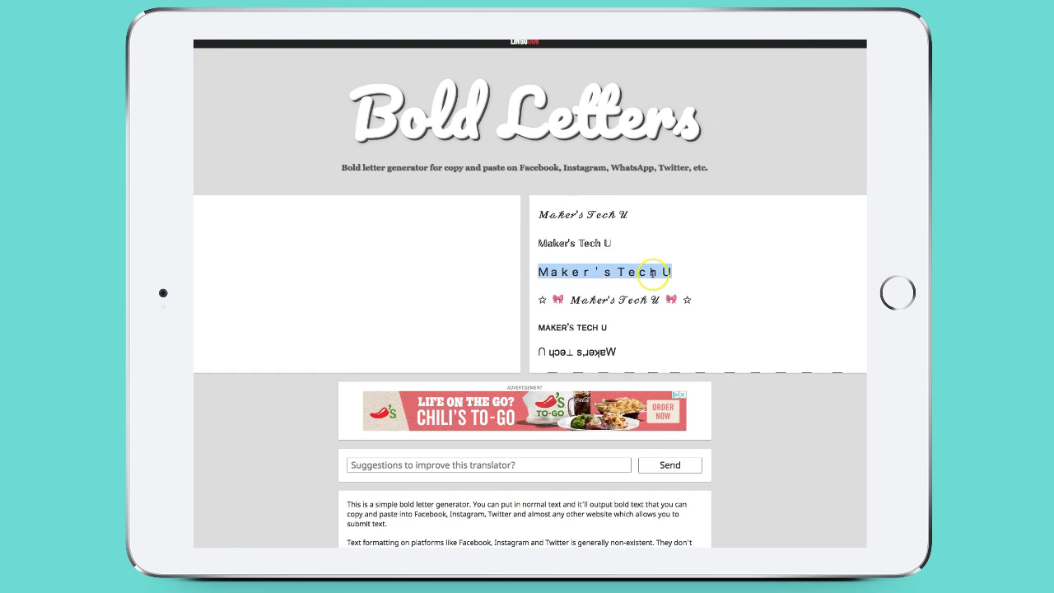
scroll(614, 289, up, 5)
drag(609, 265, 537, 267)
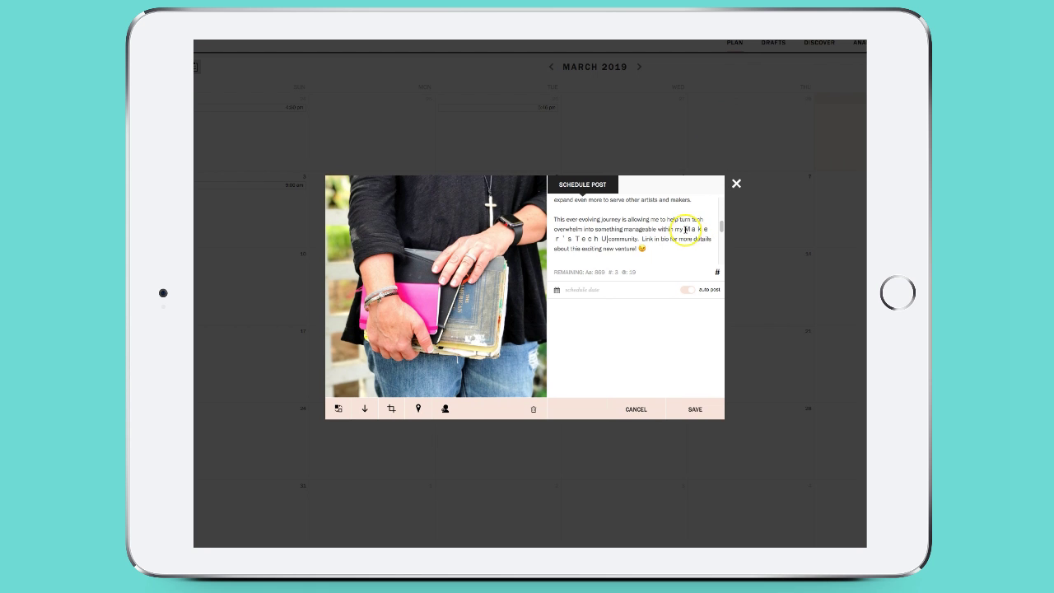
click(606, 240)
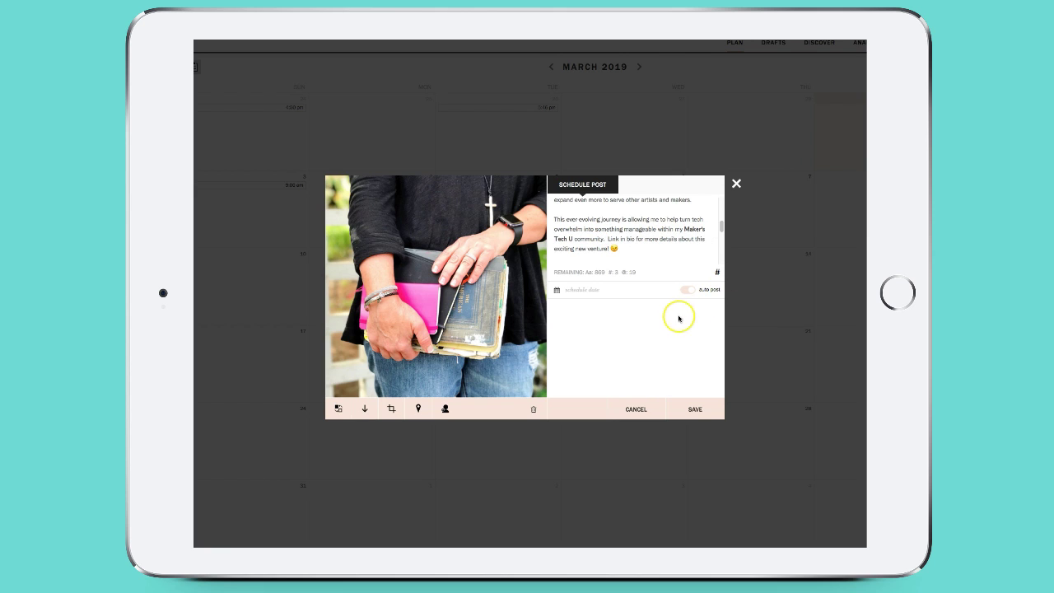
- Swap in bold sans Maker's Tech U, review the whole caption, and return to Bold Letters
scroll(623, 232, up, 5)
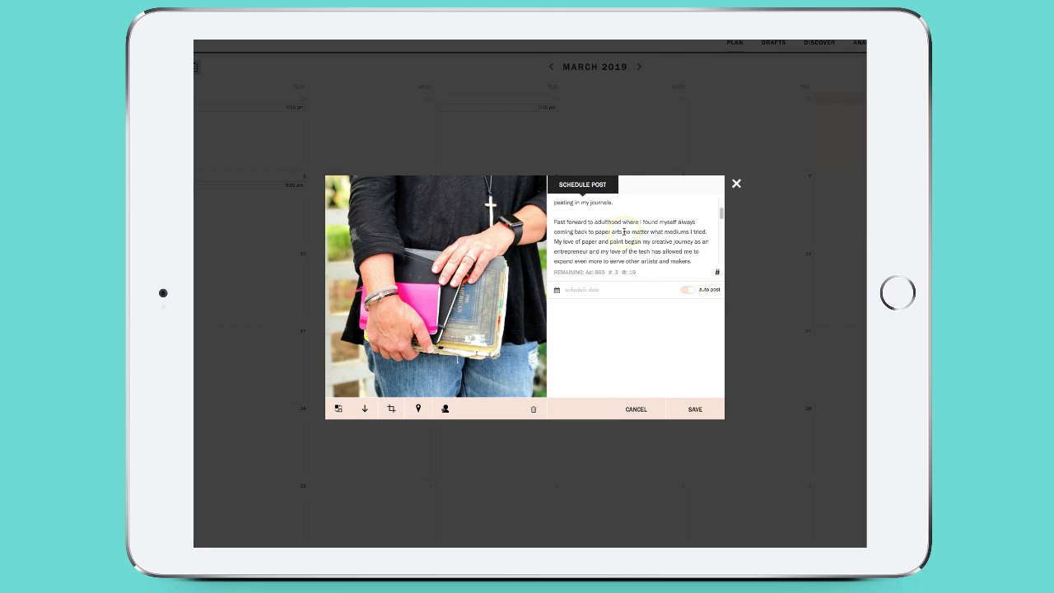
drag(558, 204, 694, 205)
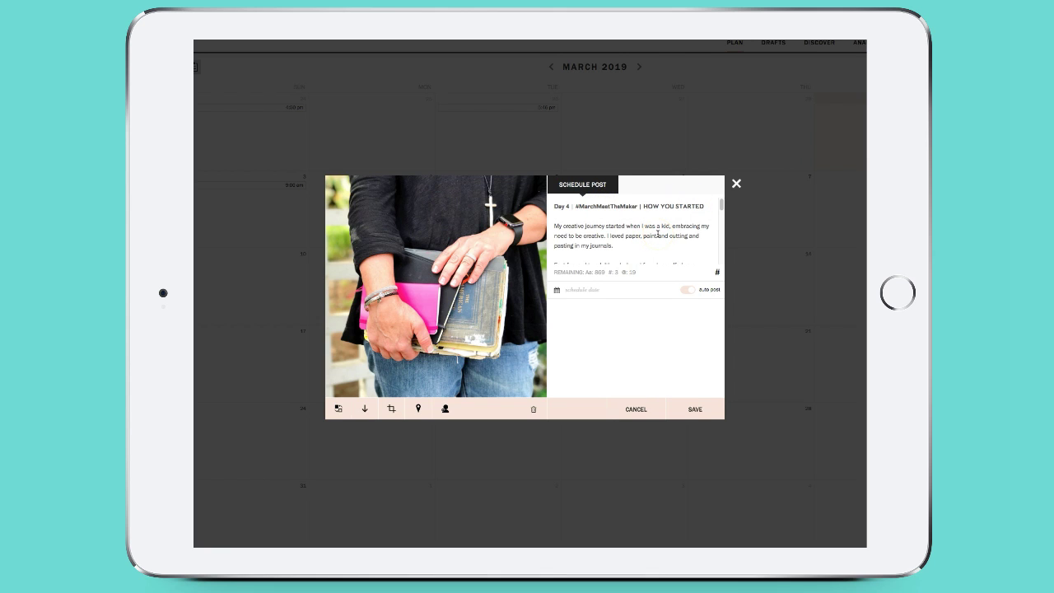
scroll(658, 235, down, 10)
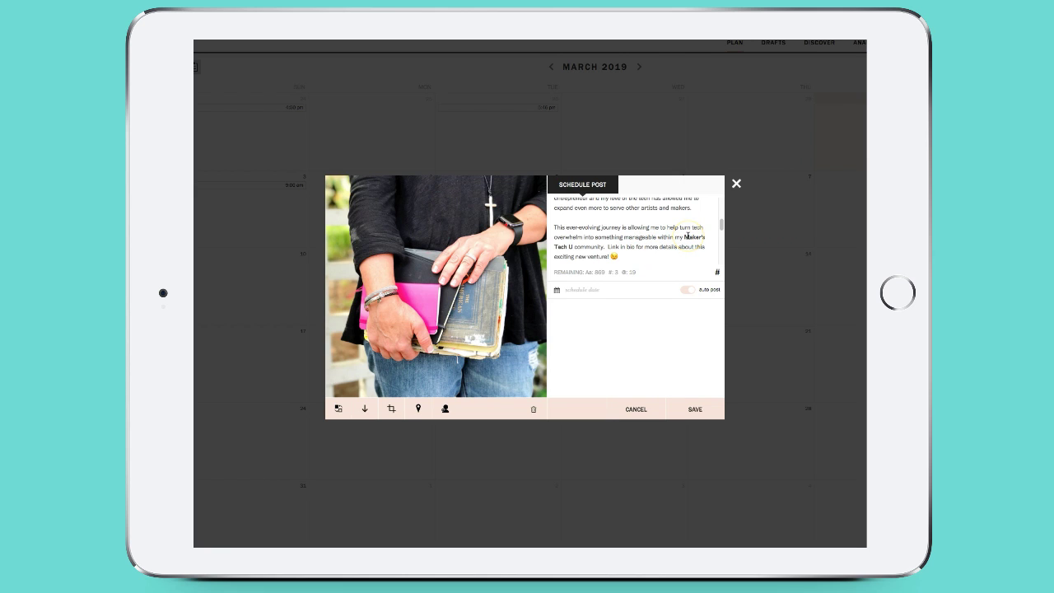
scroll(687, 236, down, 1)
scroll(687, 236, up, 5)
scroll(688, 236, down, 4)
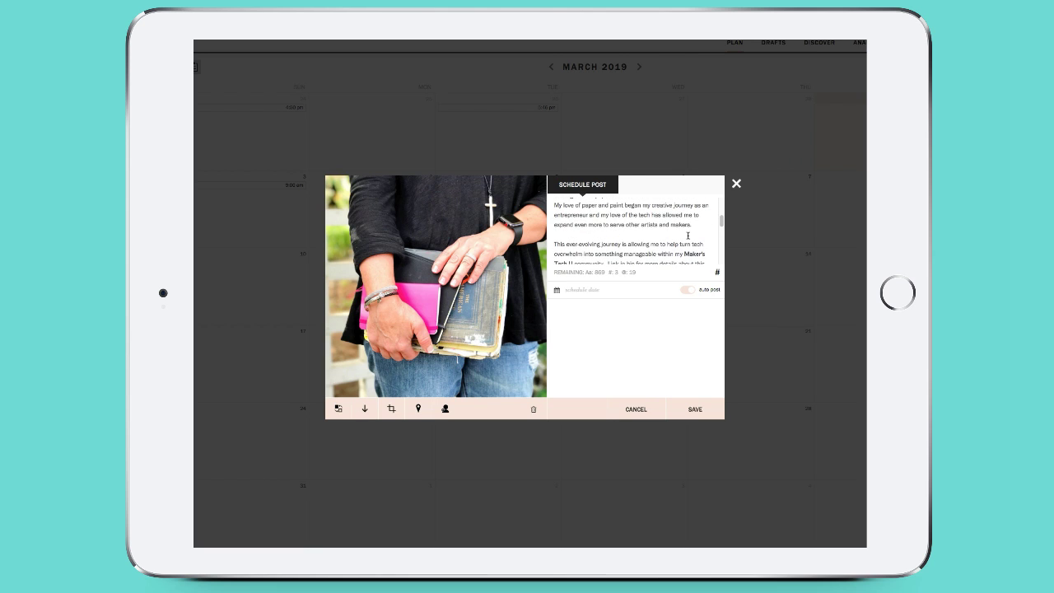
scroll(688, 237, down, 2)
scroll(688, 237, up, 8)
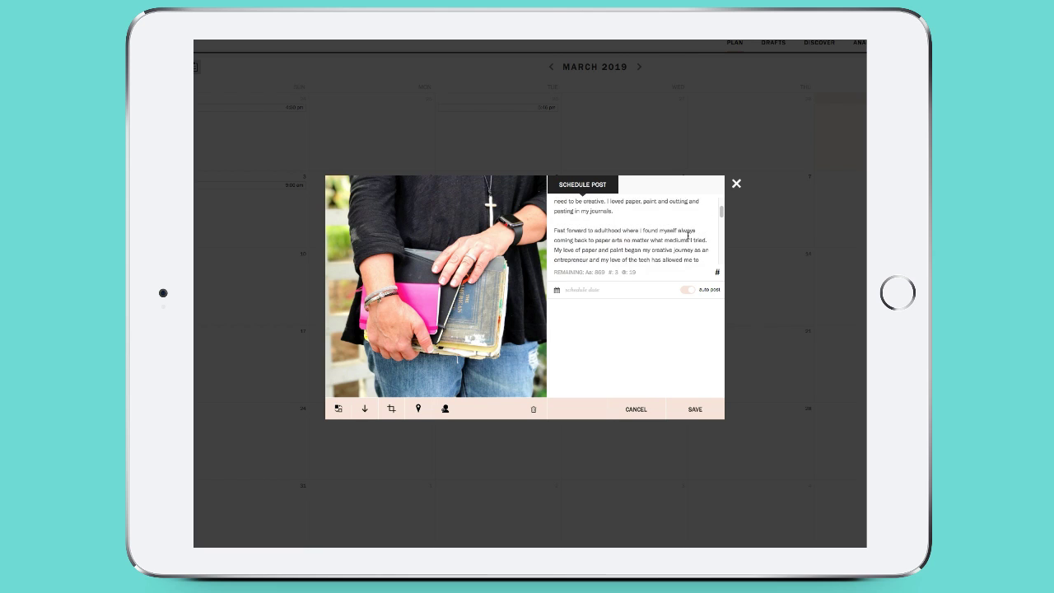
click(740, 246)
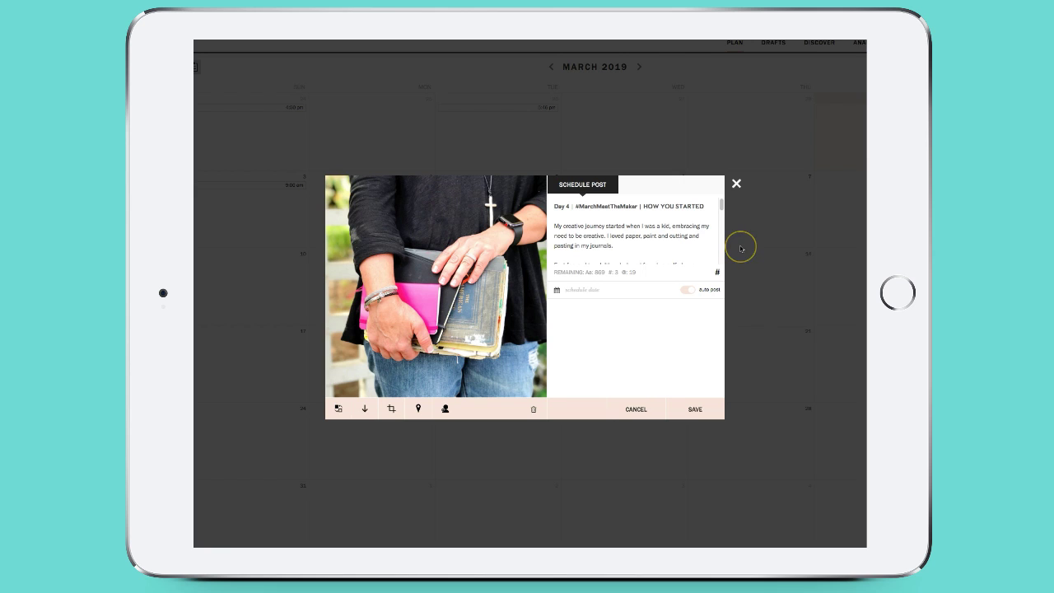
click(721, 208)
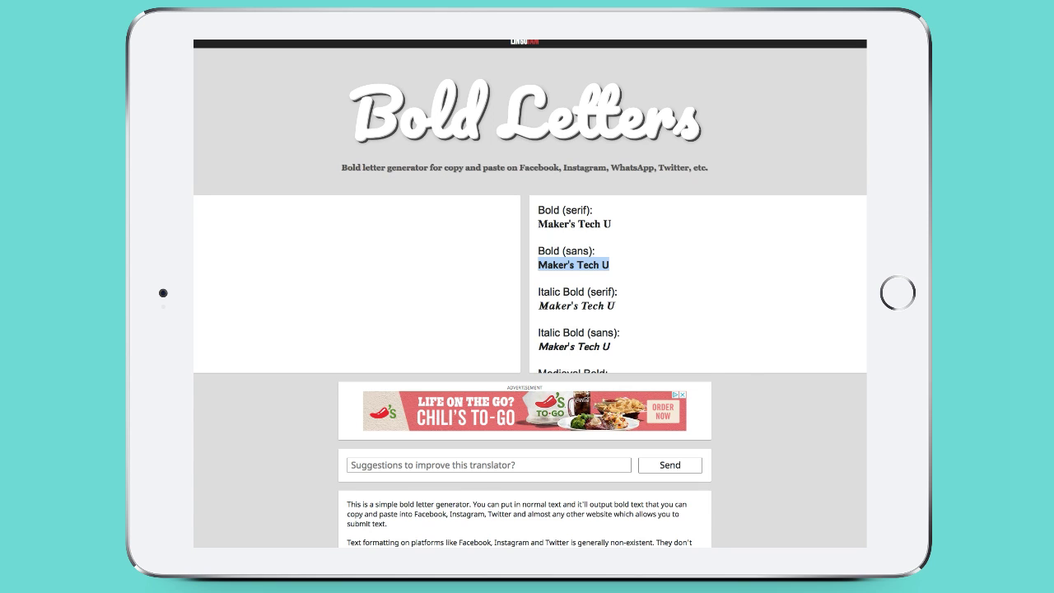
click(303, 234)
click(333, 288)
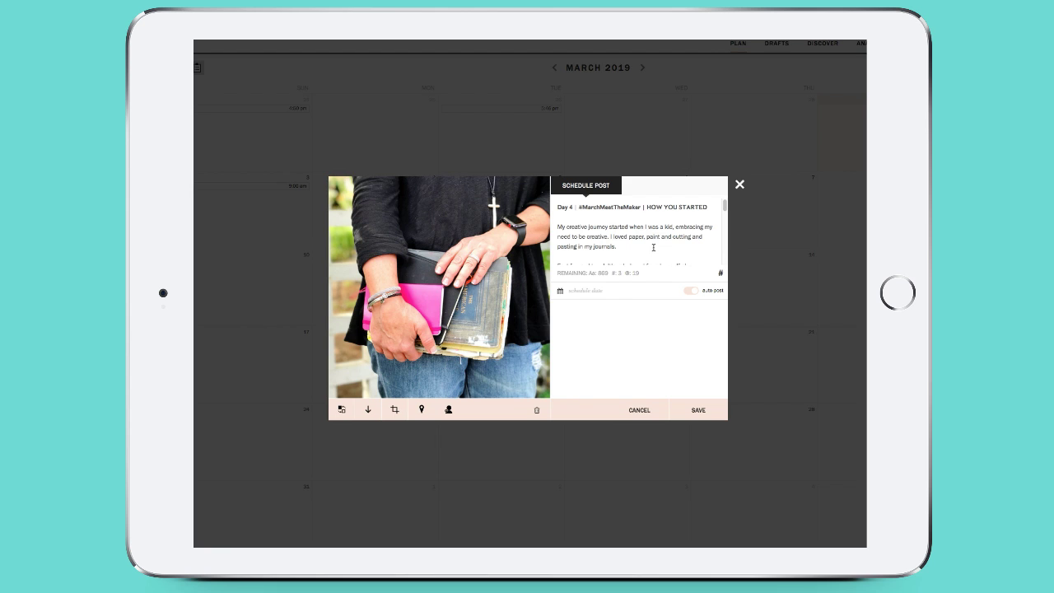
- Select and copy the caption's closing 'Link in bio… venture!' sentence
click(640, 251)
scroll(639, 253, down, 2)
scroll(639, 253, down, 2)
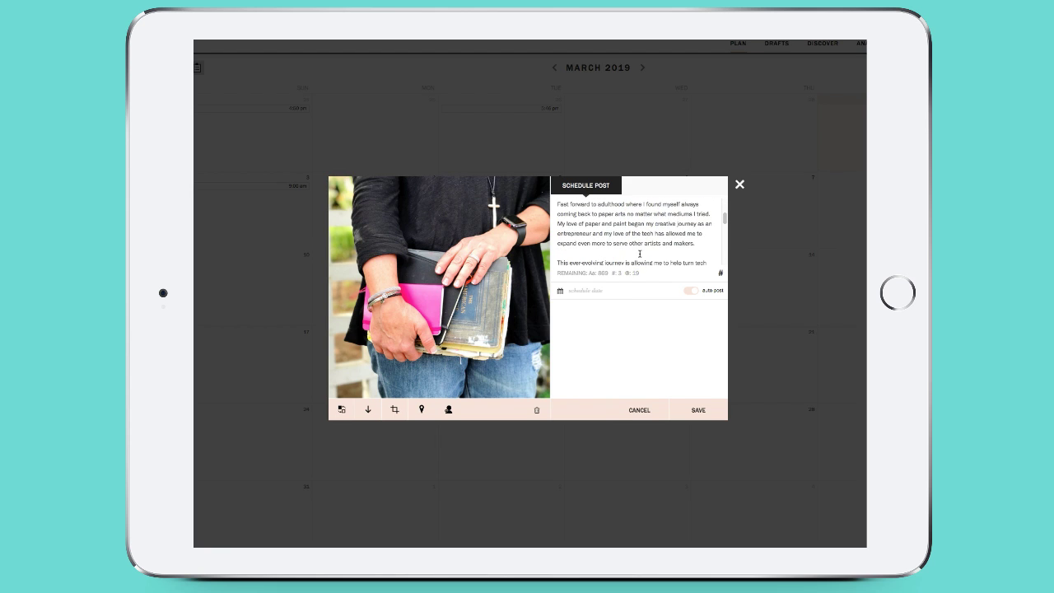
scroll(639, 254, down, 3)
click(634, 250)
drag(612, 240, 622, 248)
key(ctrl+c)
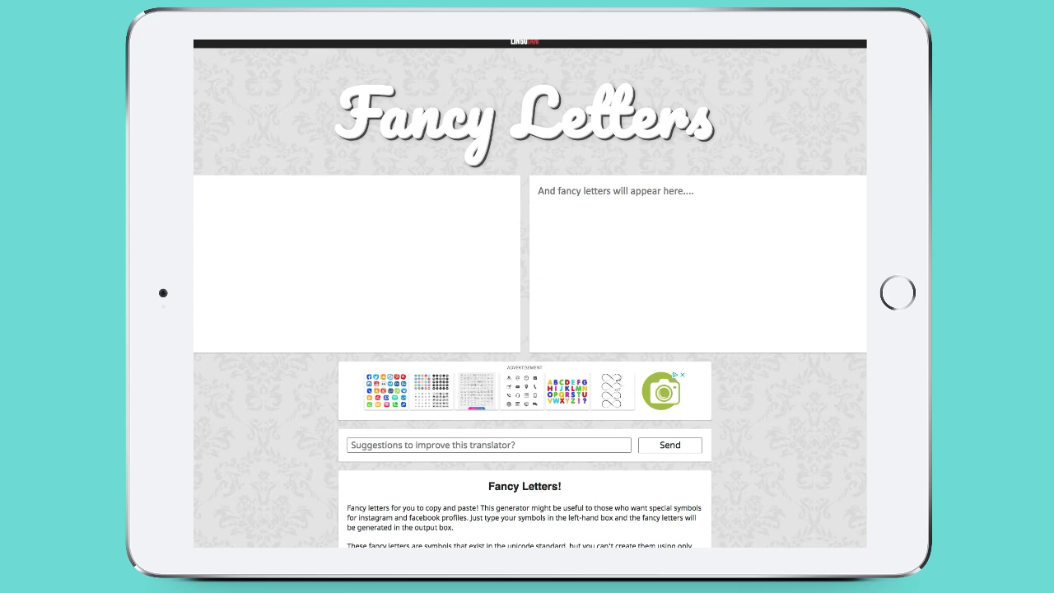
- Paste the Link in bio sentence into Fancy Letters and browse the generated fancy styles
click(309, 259)
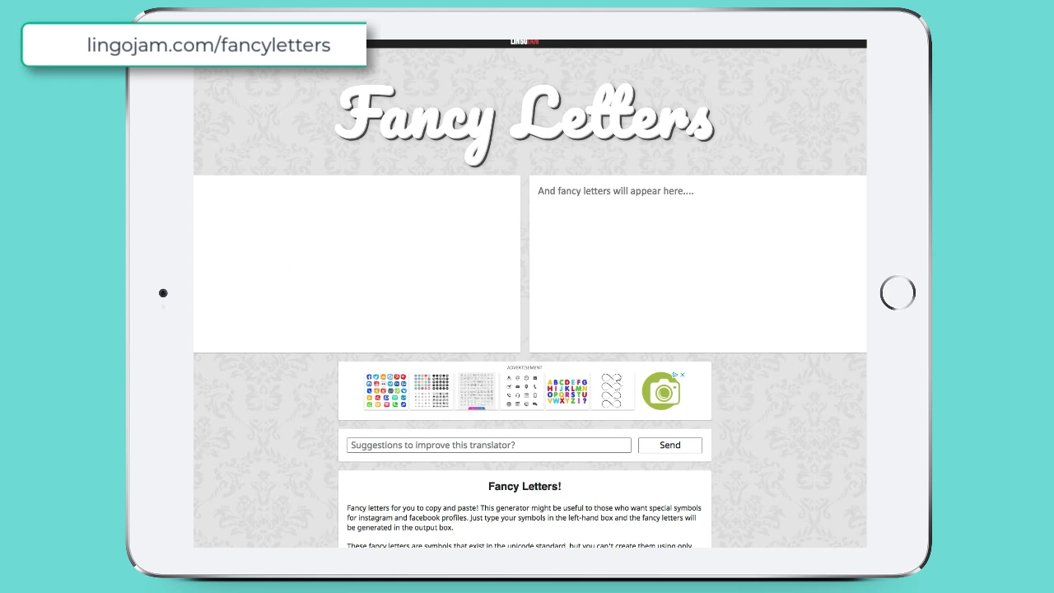
key(ctrl+v)
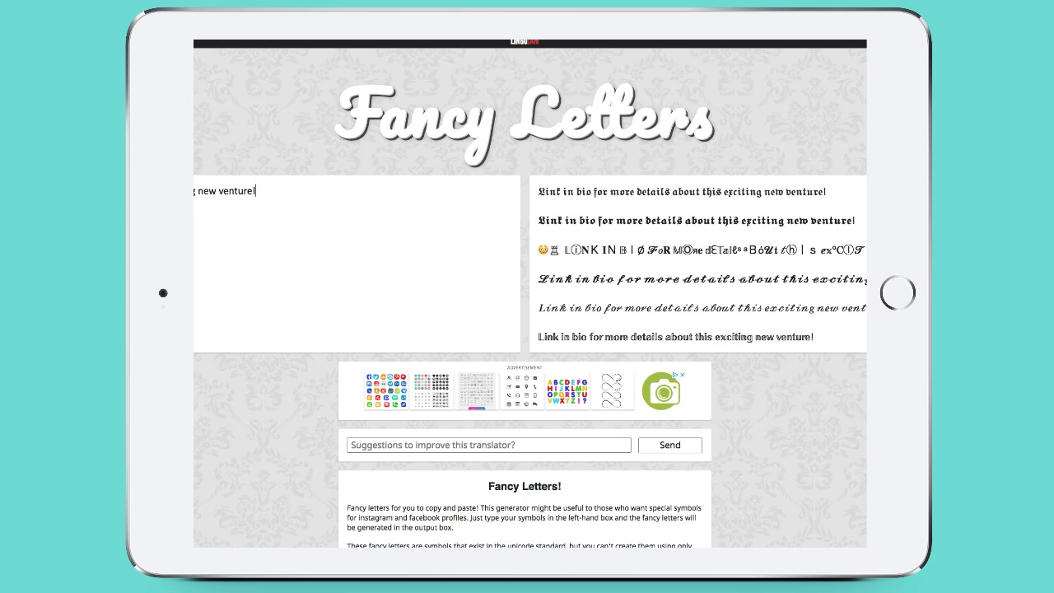
click(694, 283)
click(252, 190)
scroll(698, 263, down, 2)
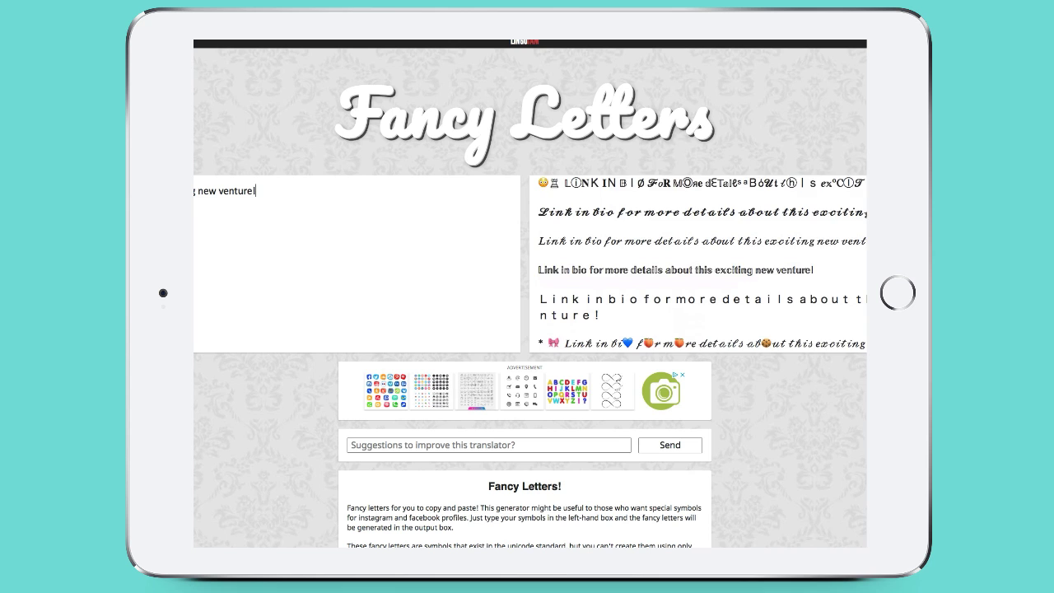
scroll(700, 263, down, 3)
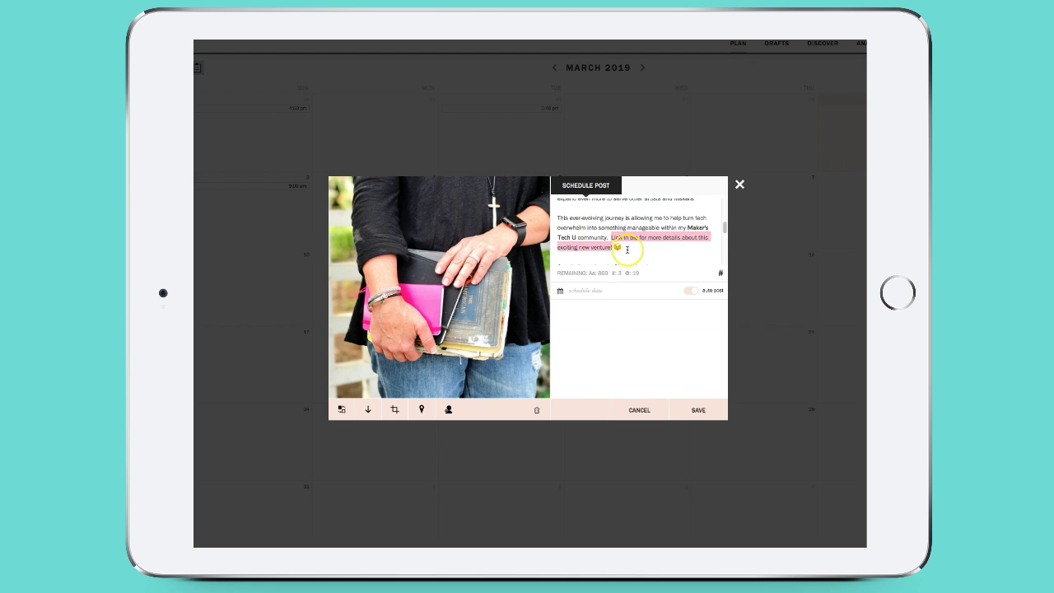
- Deselect the pasted fancy-styled Link in bio line and scroll through the caption to review it
click(691, 284)
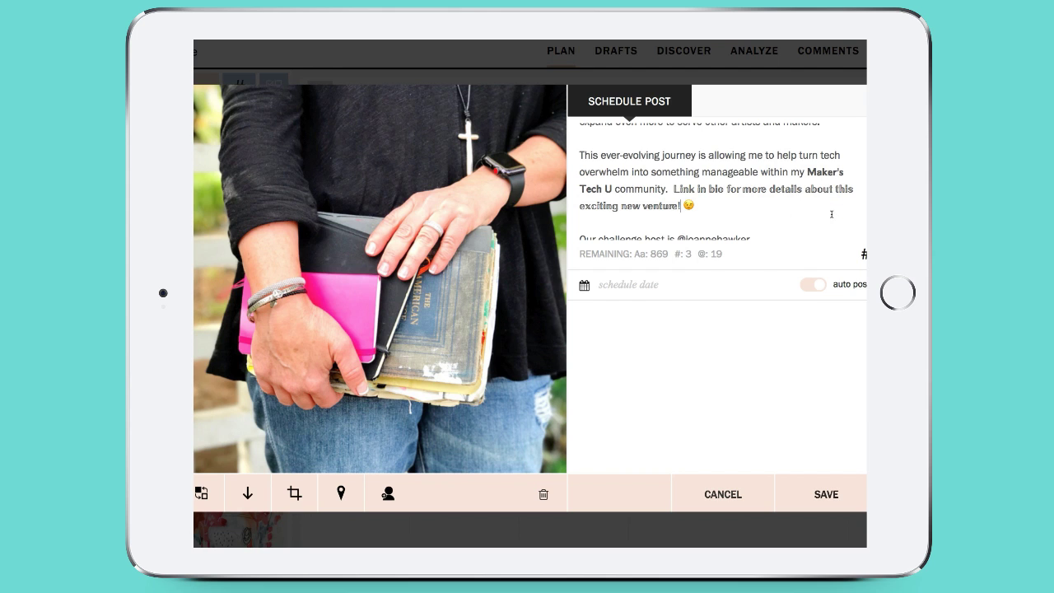
scroll(766, 195, down, 1)
scroll(766, 194, down, 1)
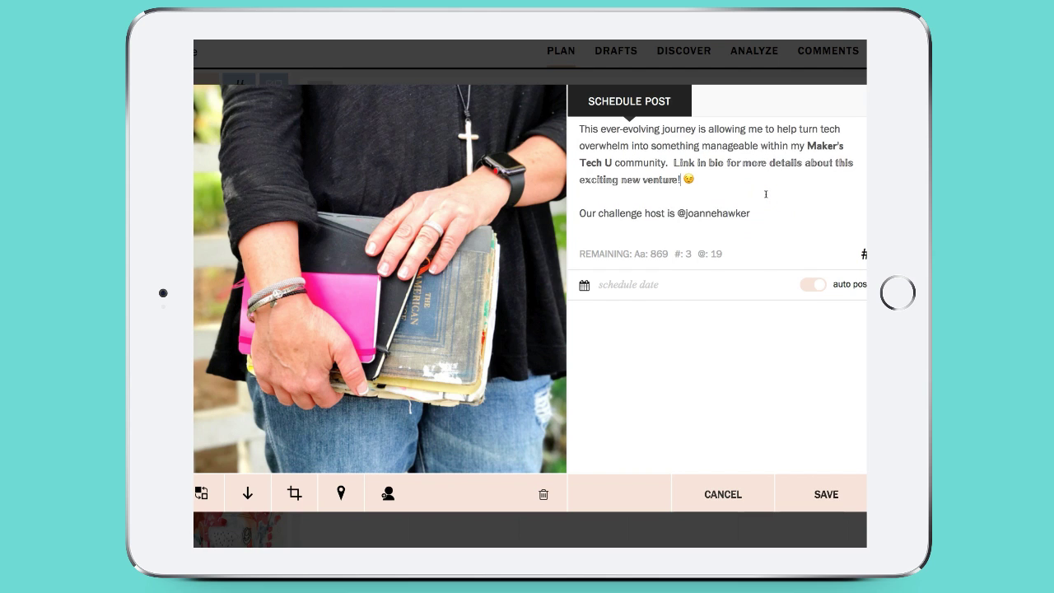
scroll(766, 193, up, 2)
scroll(766, 195, down, 1)
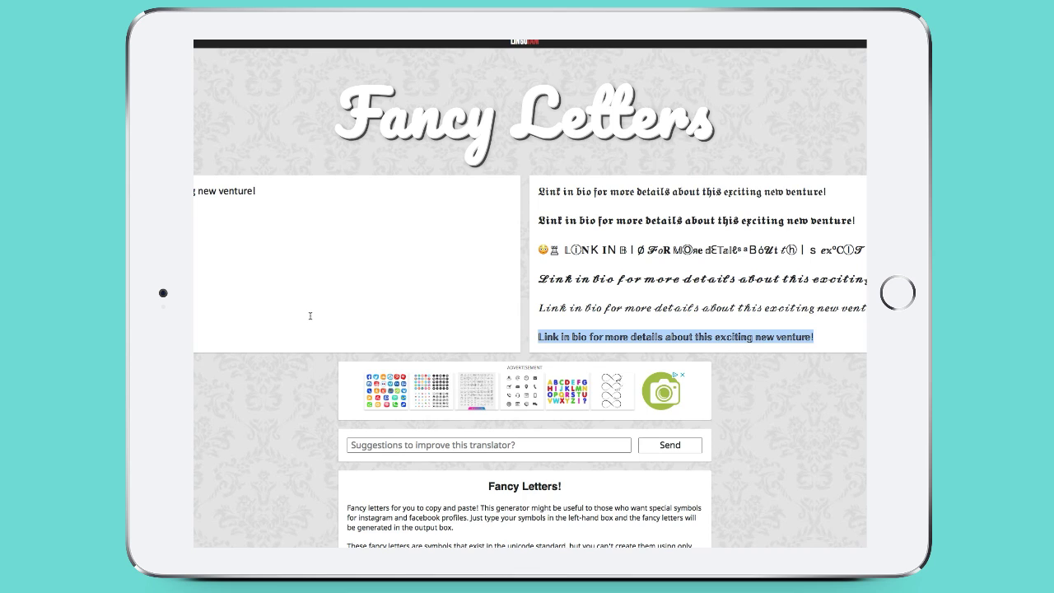
click(208, 237)
click(299, 202)
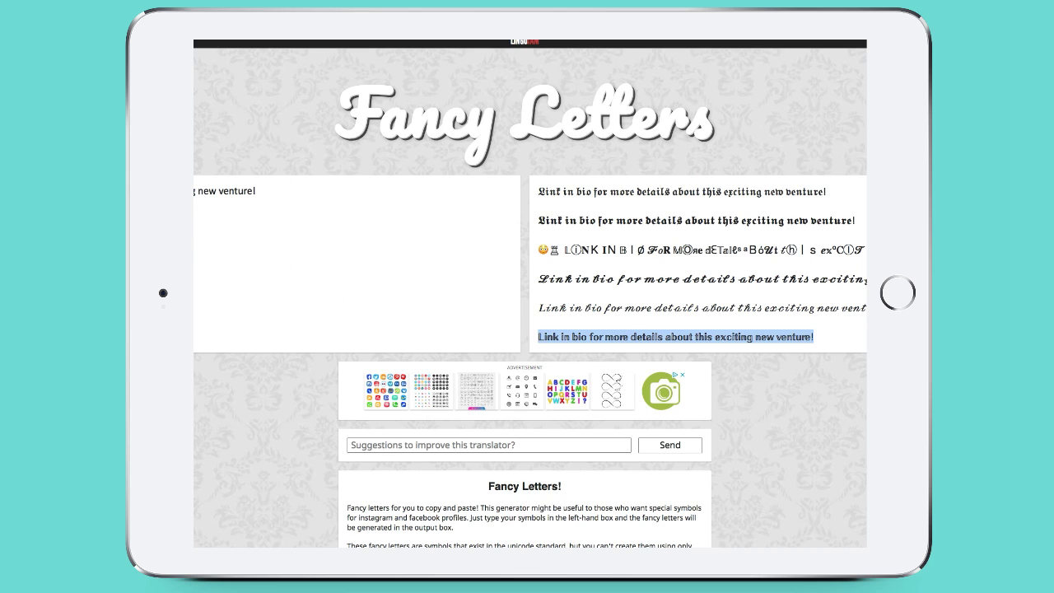